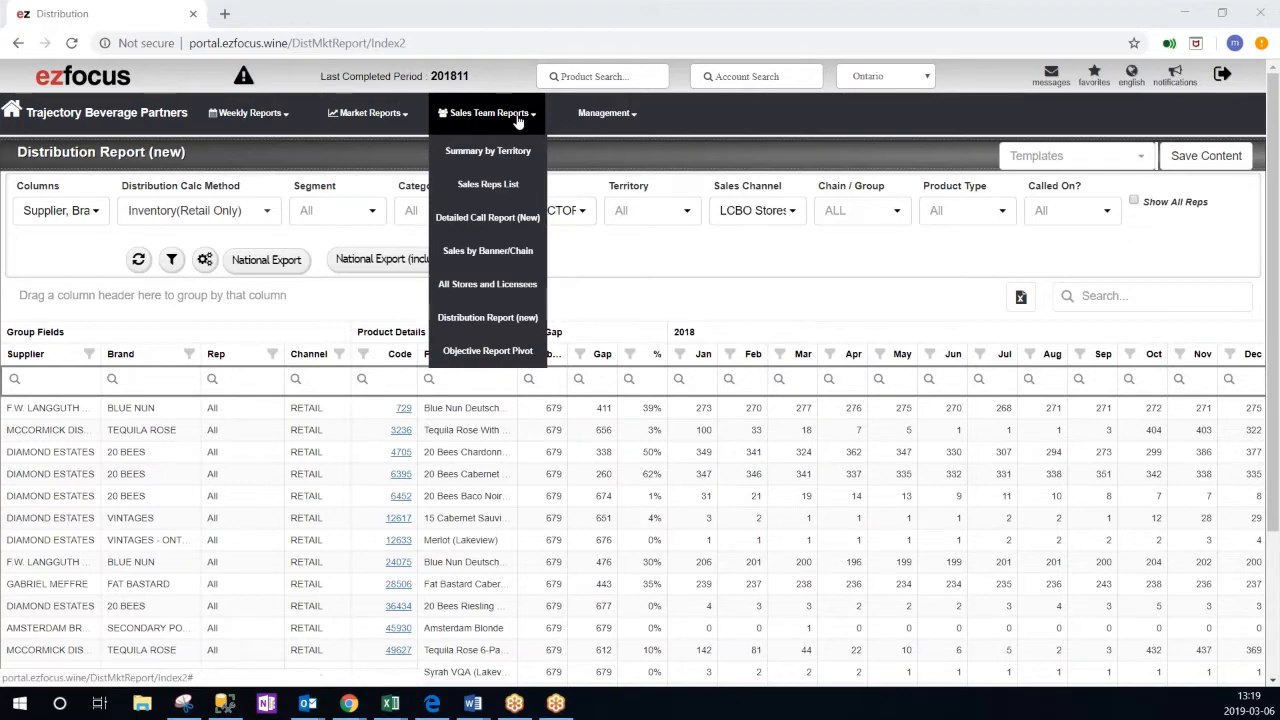
- Open the Distribution Report (new), add R3 to the Inventory(Retail Only) calculation method, and refresh the data
left_click(522, 318)
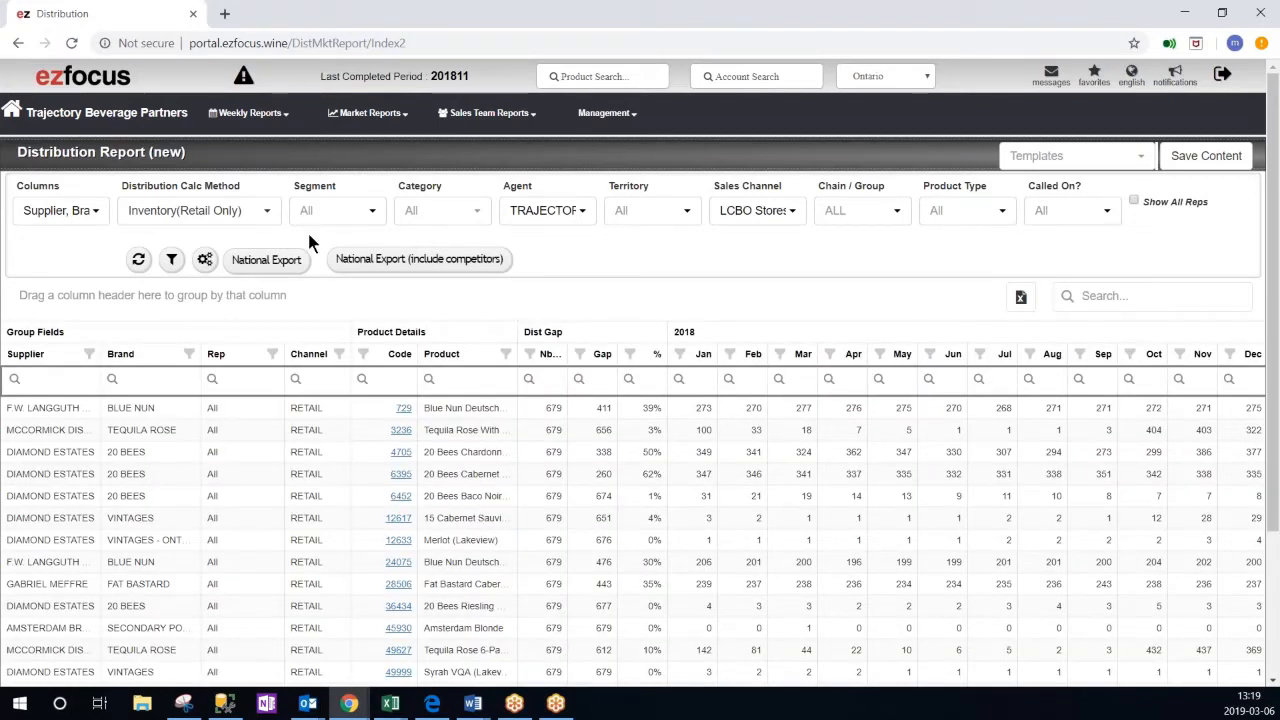
left_click(207, 216)
left_click(205, 241)
left_click(560, 270)
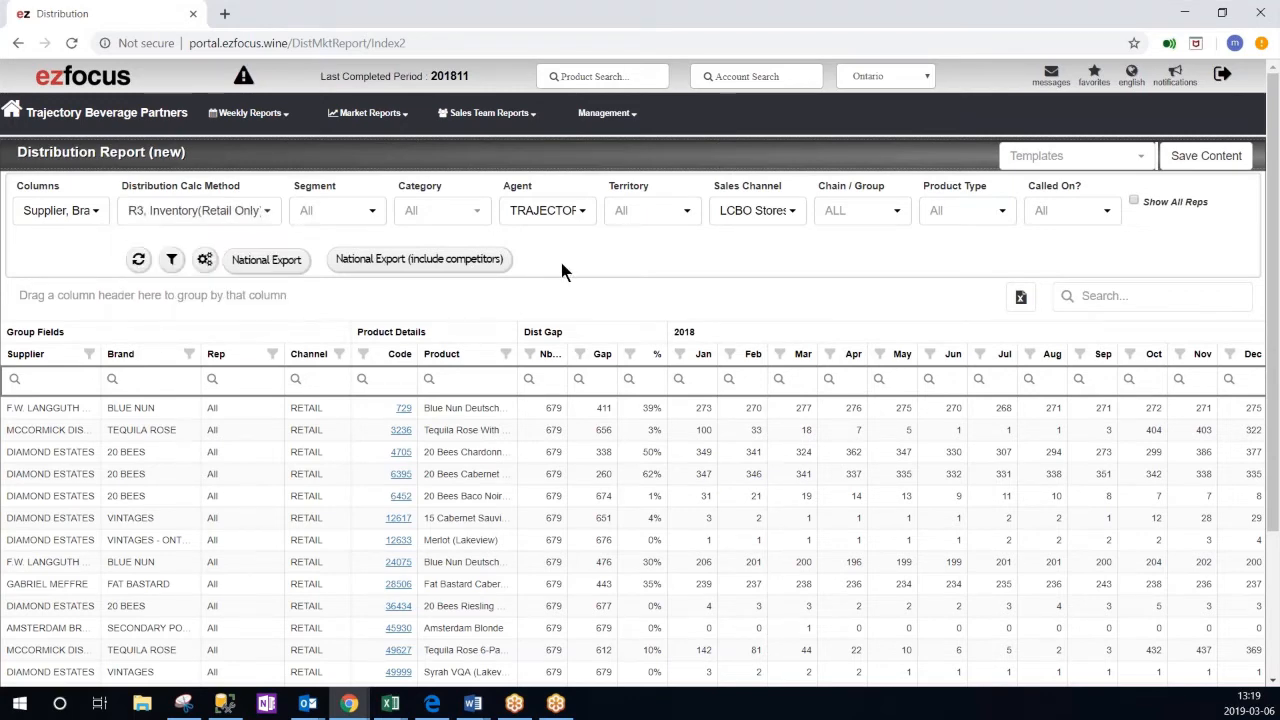
left_click(138, 259)
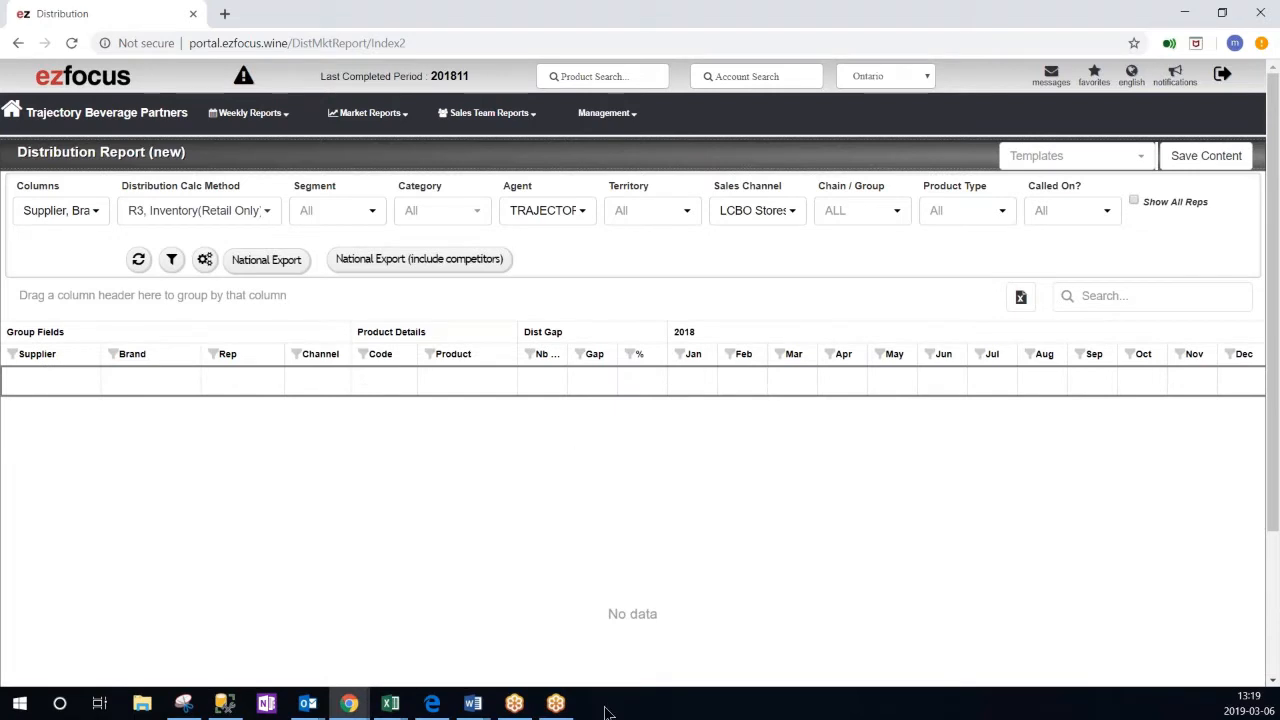
- Set the distribution calculation method to Inventory(Retail Only) alone and refresh the report data
left_click(270, 217)
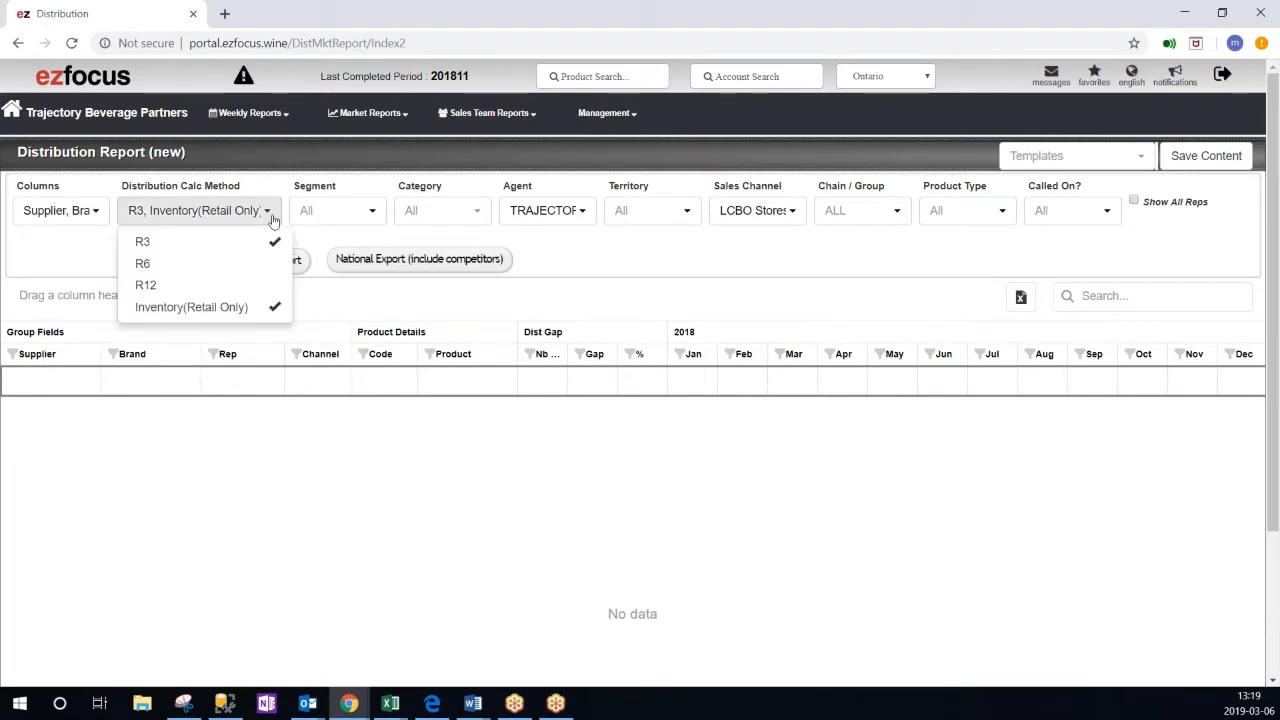
left_click(270, 307)
left_click(175, 246)
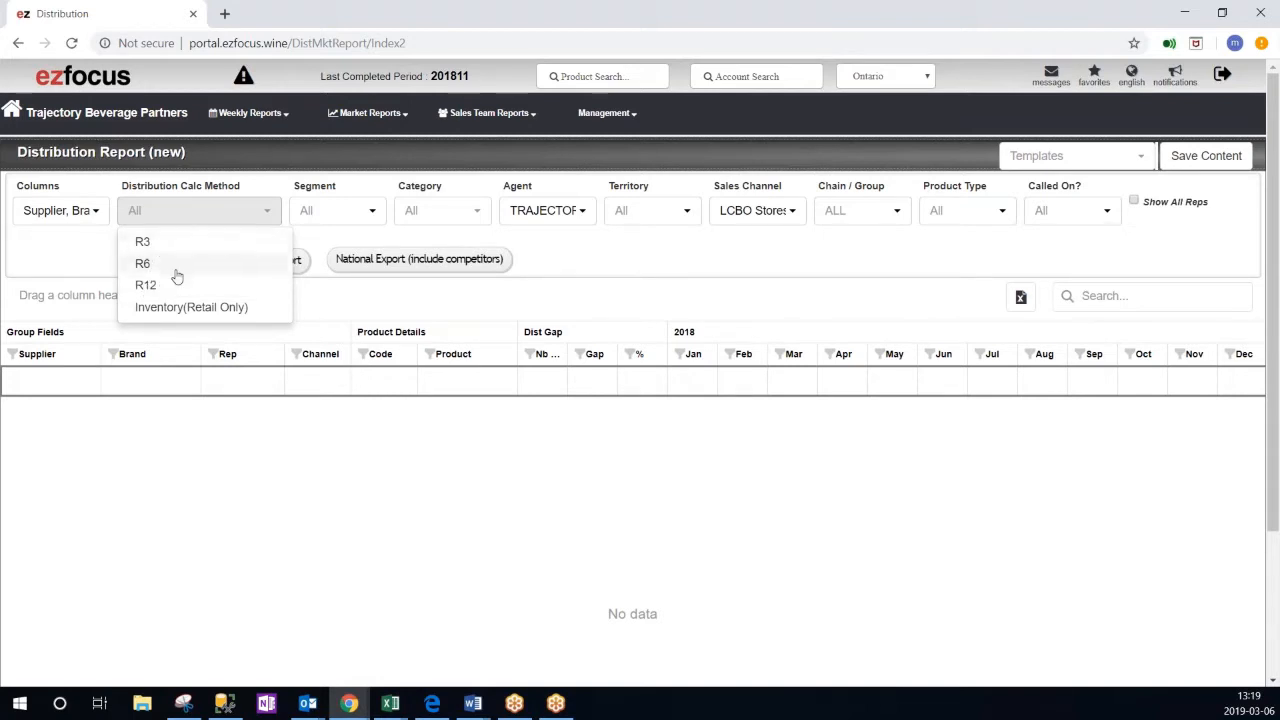
left_click(214, 307)
left_click(536, 290)
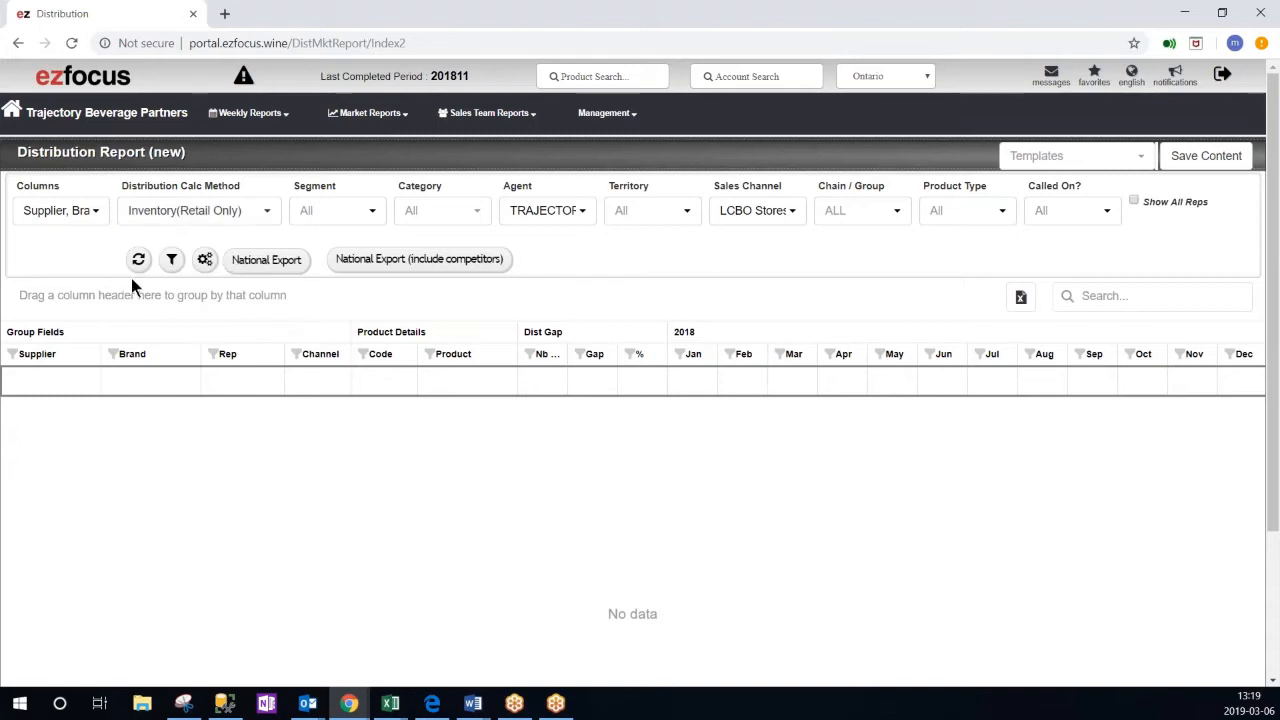
left_click(139, 262)
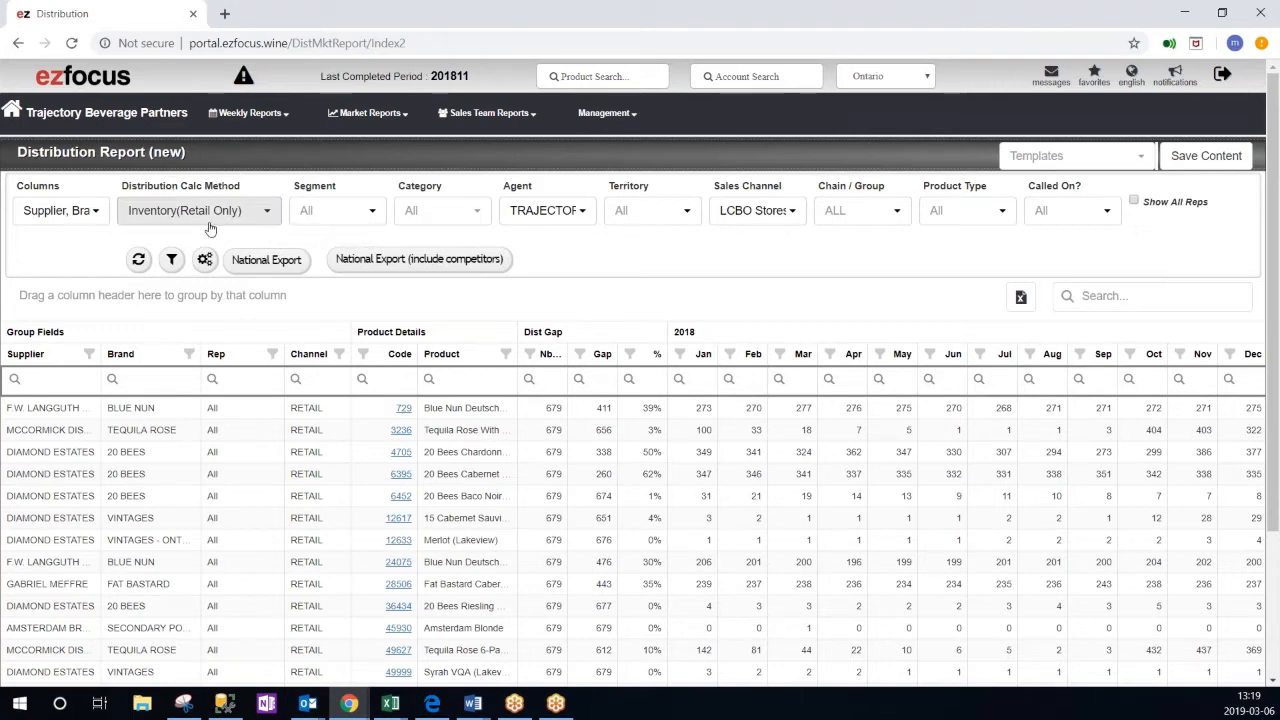
- Review the available sales channels and refresh the report with LCBO Stores selected
left_click(756, 214)
left_click(795, 265)
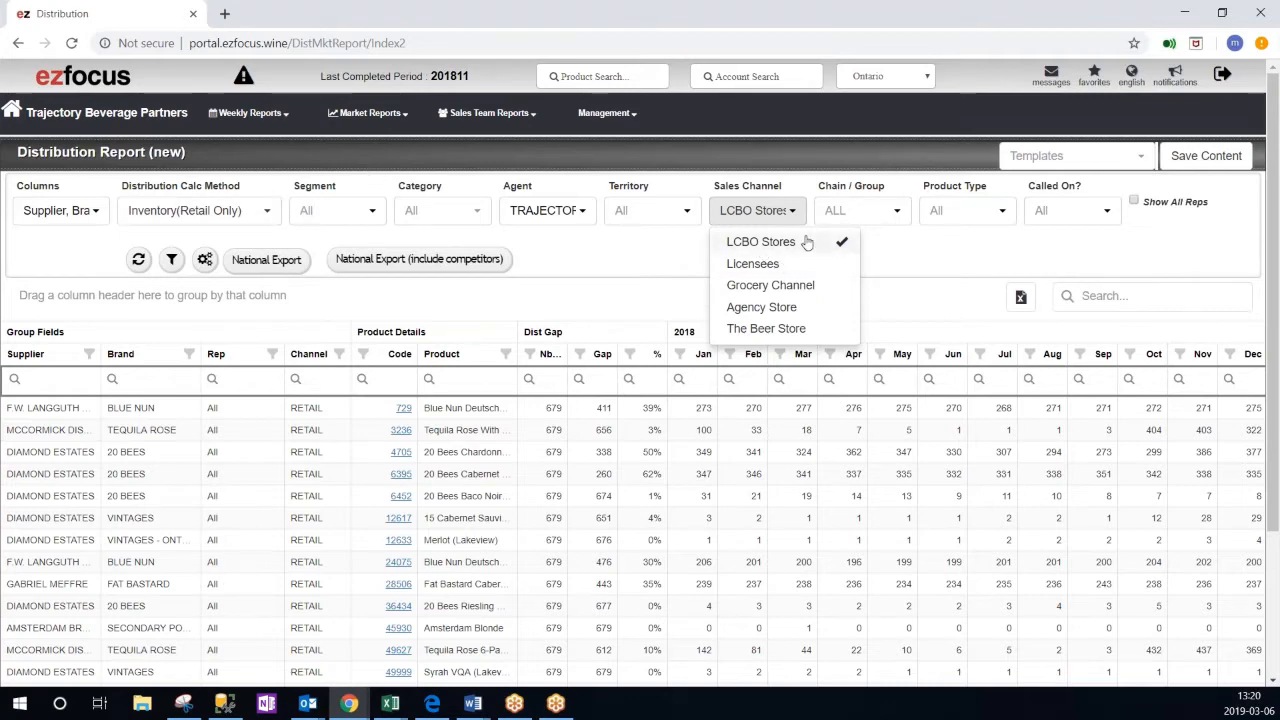
left_click(567, 298)
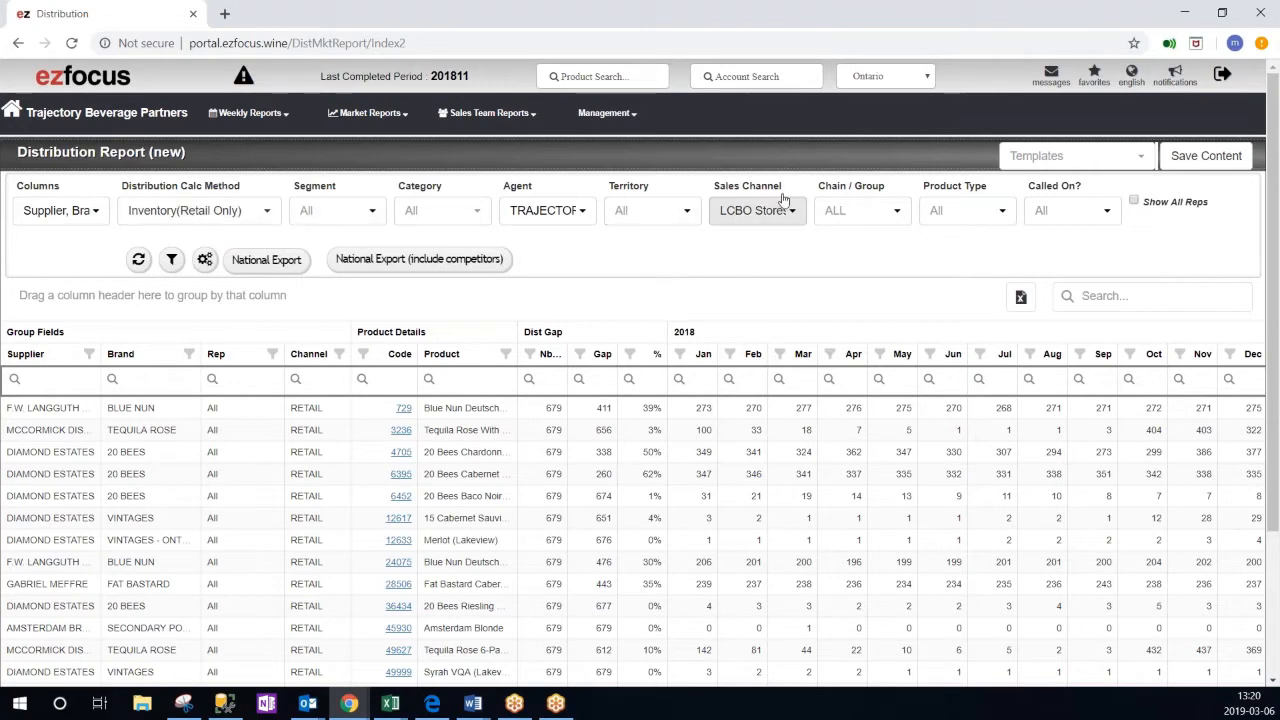
left_click(138, 260)
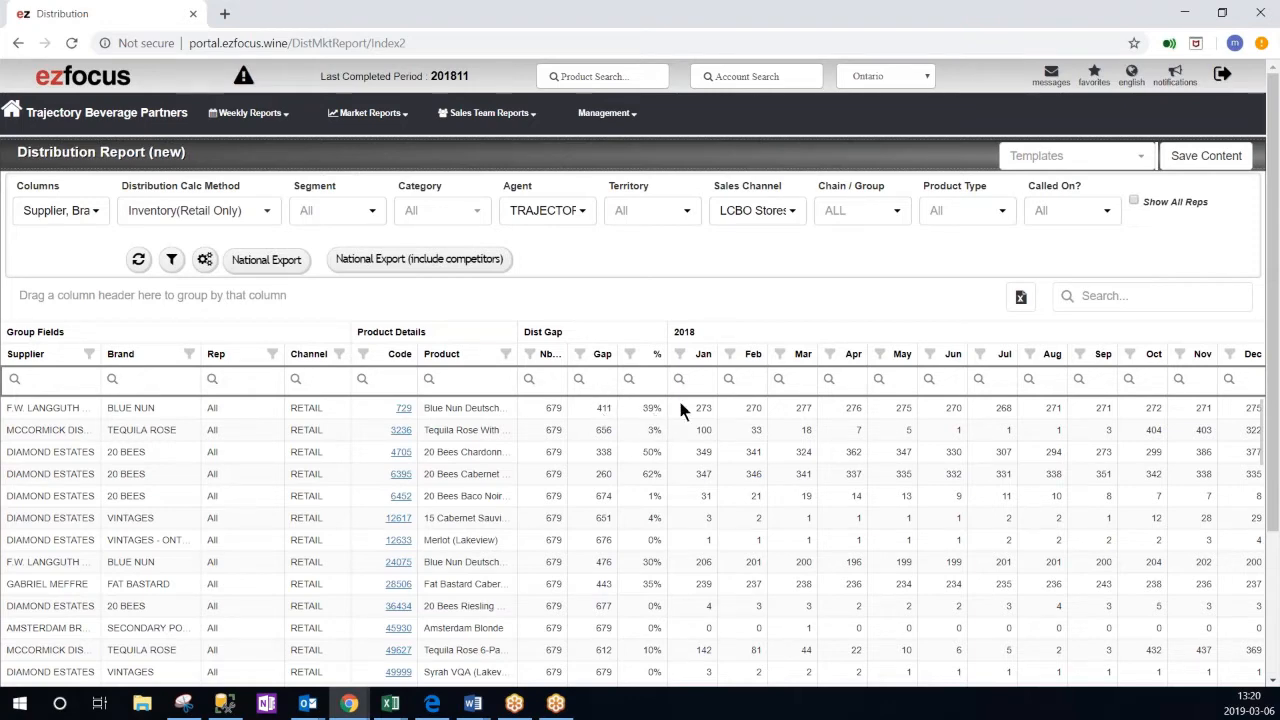
- Examine the monthly 2018 and 2019 distribution figures and the list of available report columns
left_click_drag(1274, 414, 1277, 524)
left_click_drag(785, 606, 1056, 627)
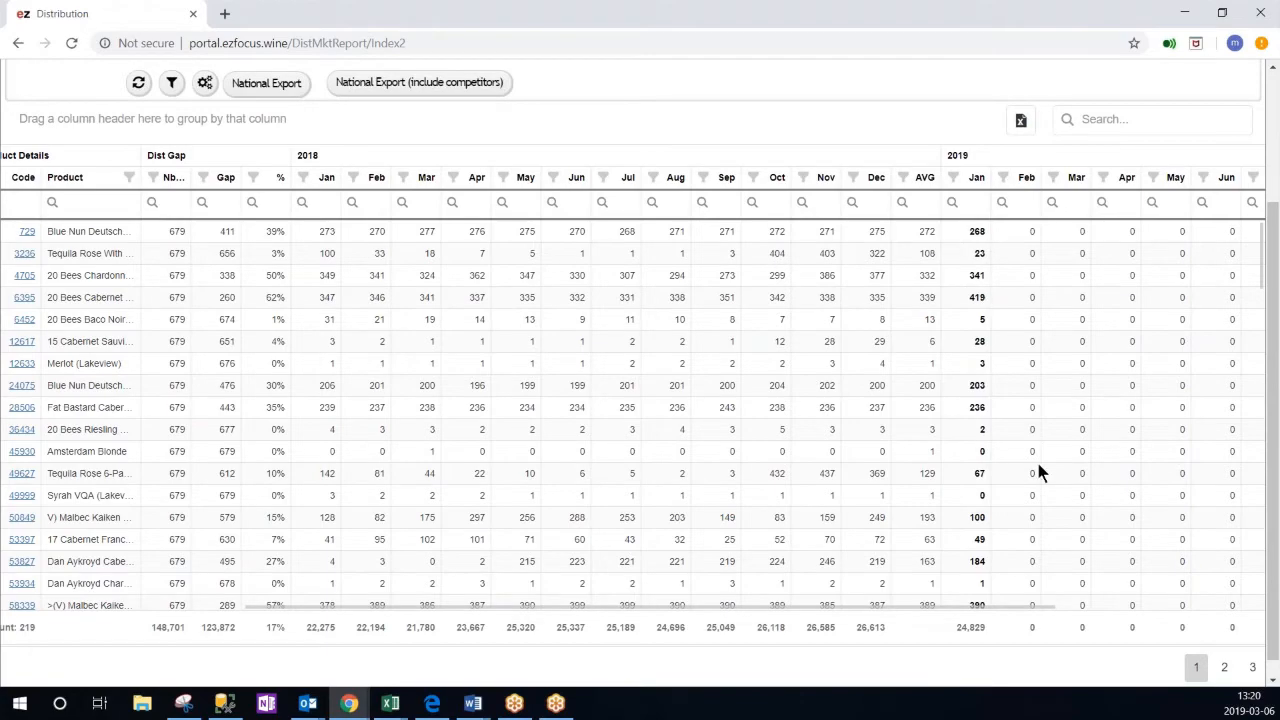
left_click_drag(1019, 604, 714, 603)
scroll(625, 404, "up", 2)
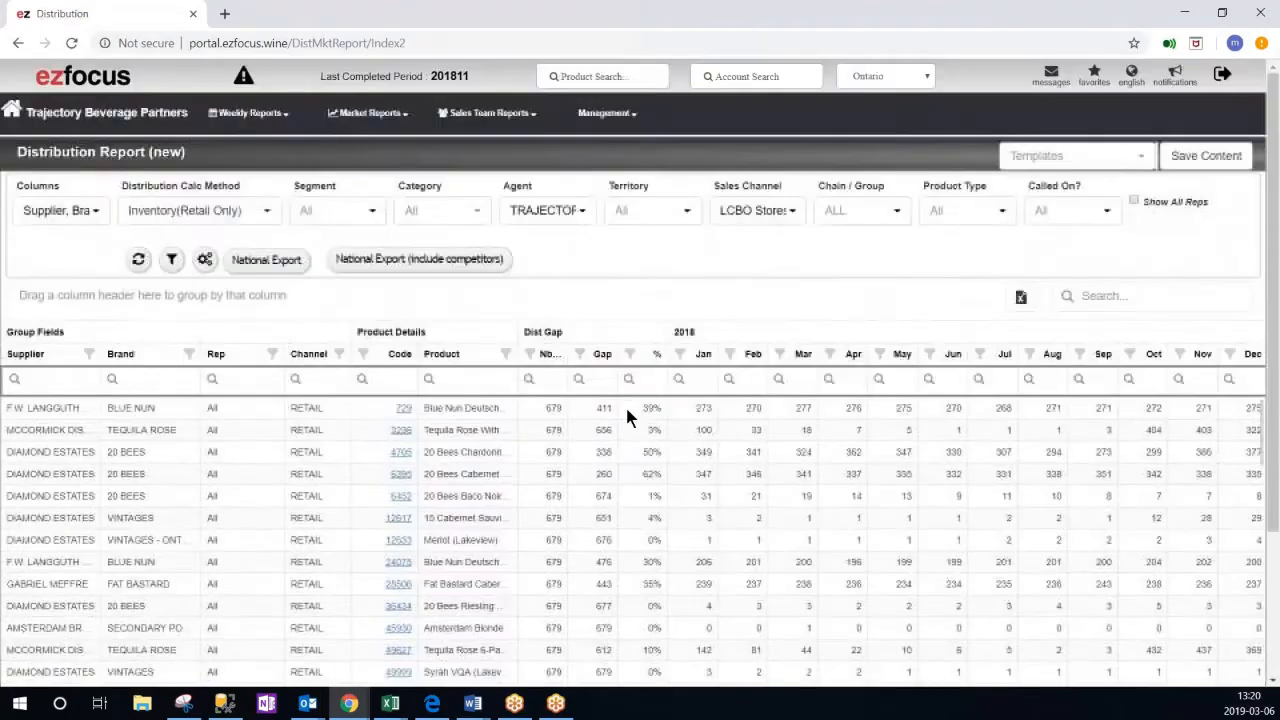
left_click(95, 212)
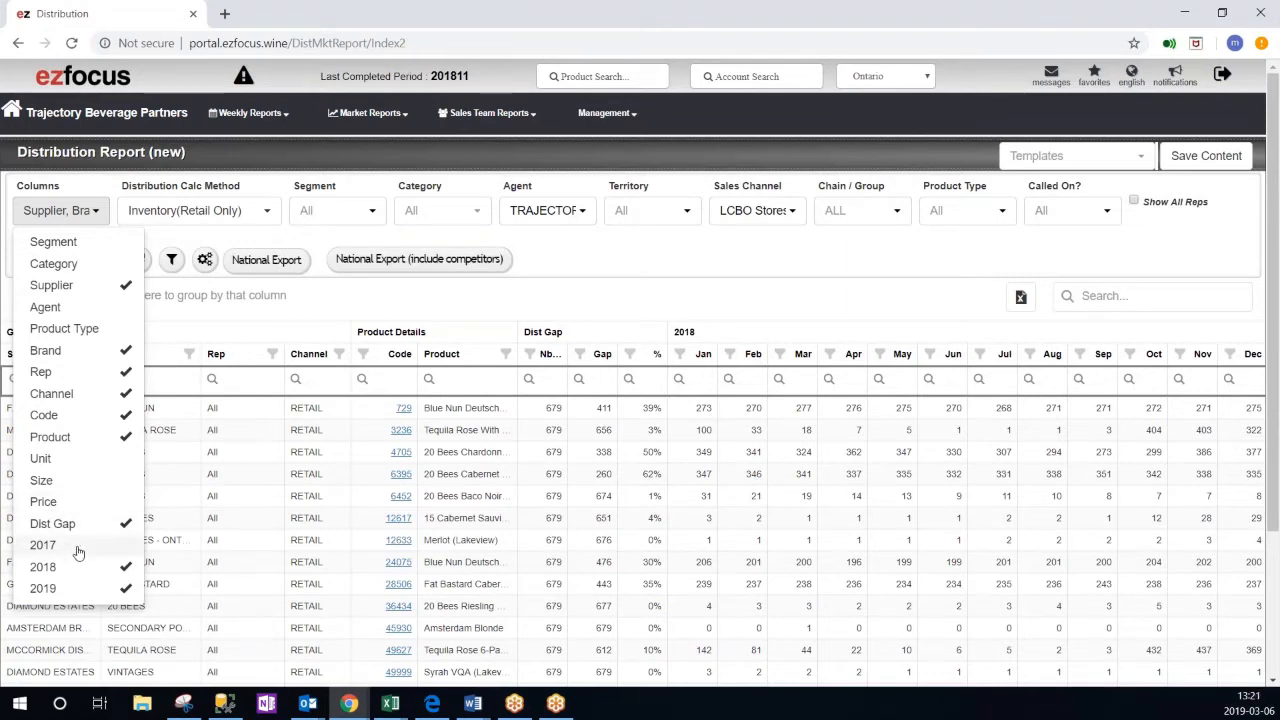
left_click(516, 298)
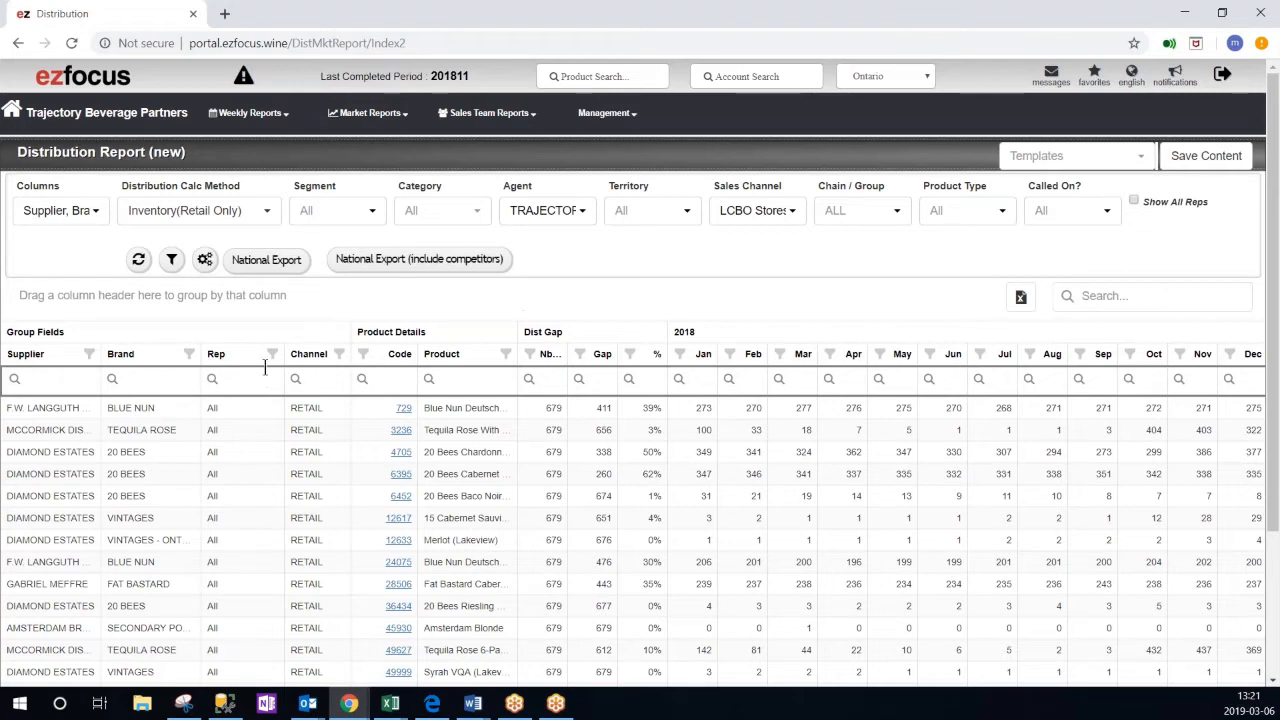
- Enable Show All Reps and look through the product rows for each rep
left_click(1135, 200)
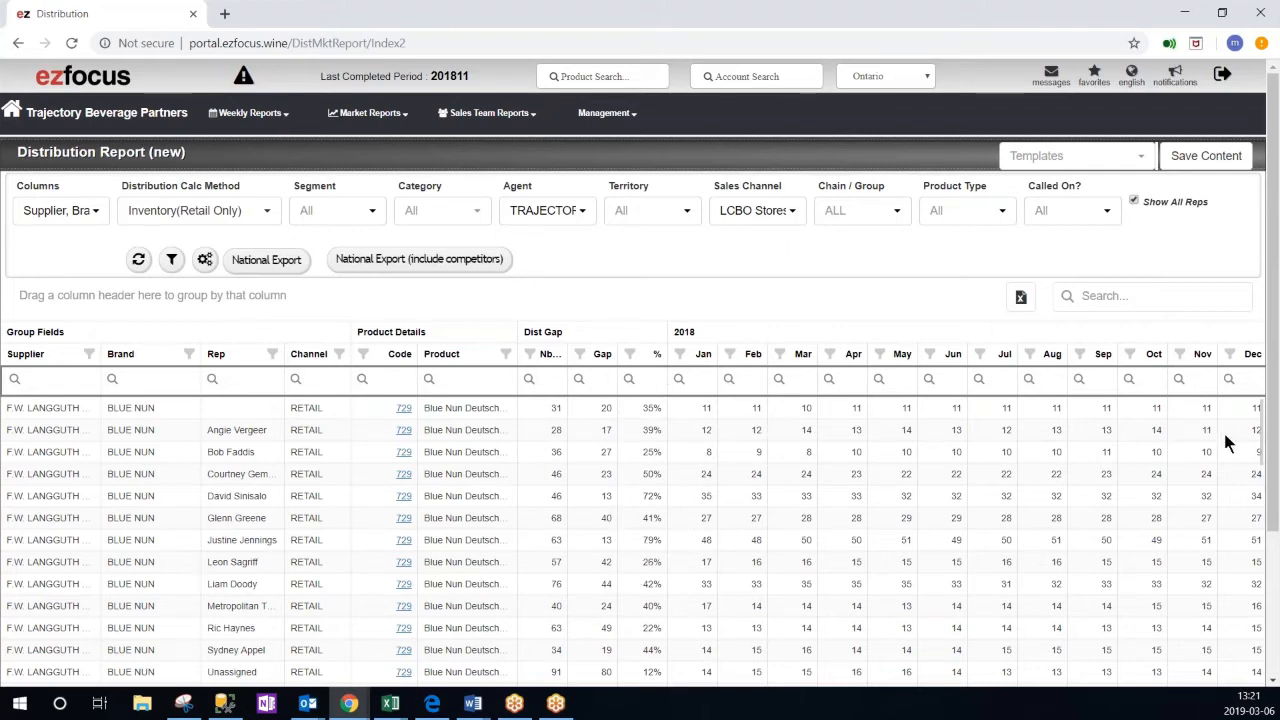
scroll(1276, 443, "down", 3)
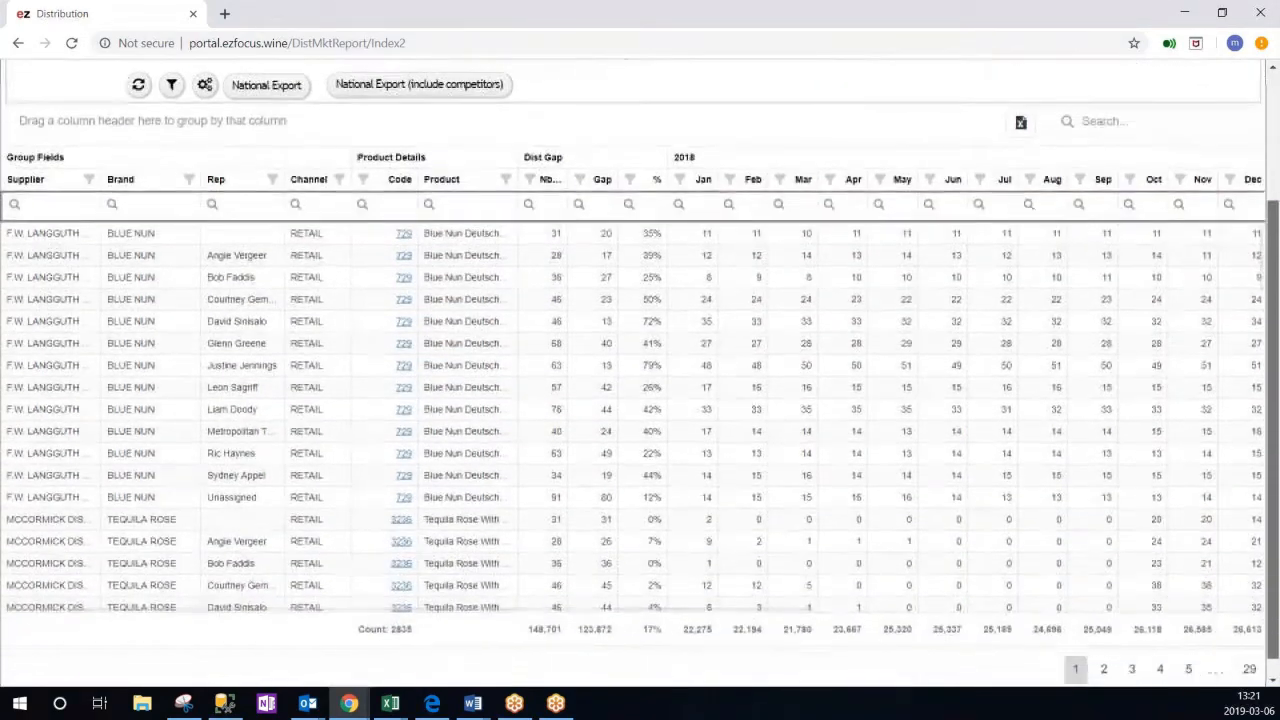
left_click_drag(500, 607, 391, 620)
scroll(385, 503, "up", 3)
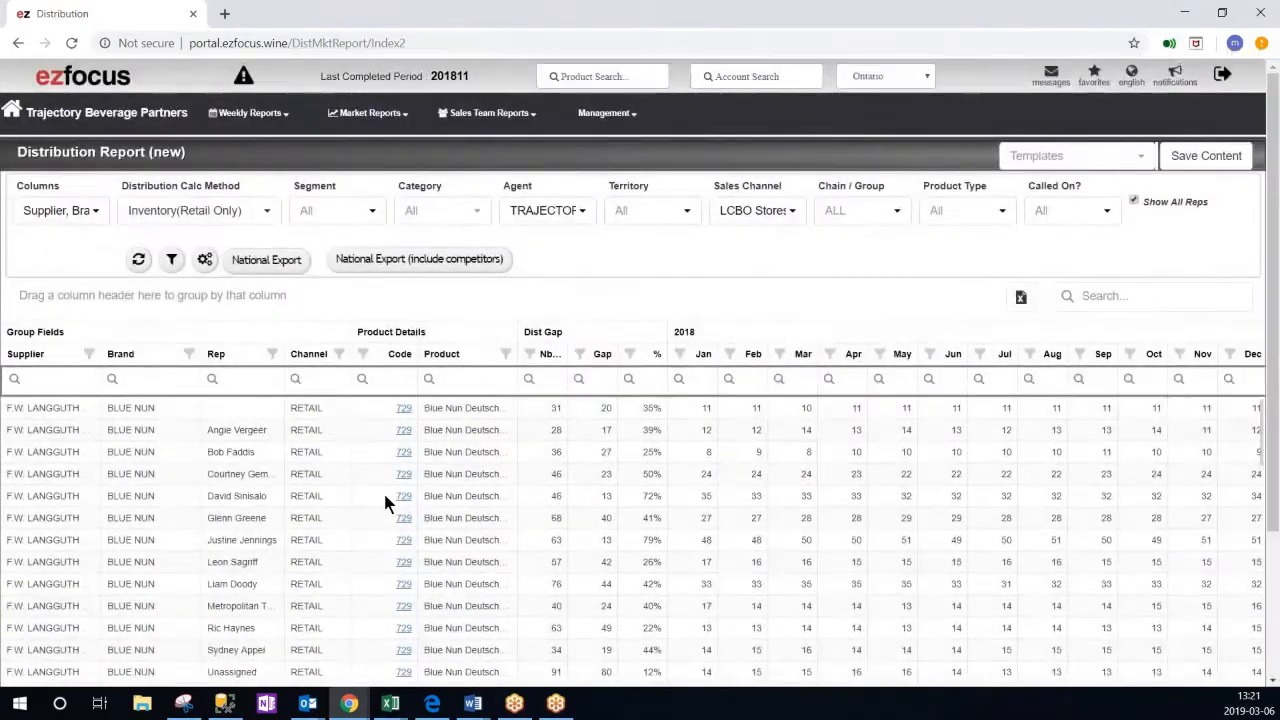
- Add Licensees to the LCBO Stores sales channel, set the distribution calculation method to R3 only, and refresh the report
left_click(740, 216)
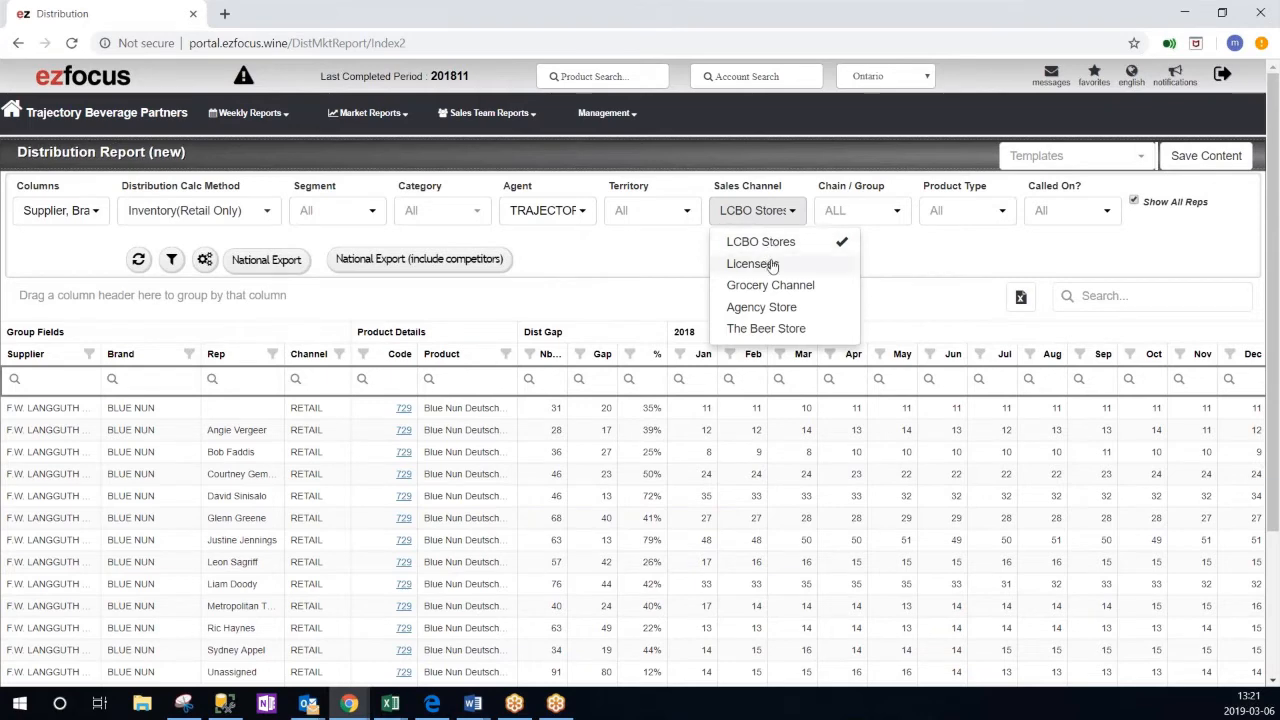
left_click(167, 210)
left_click(165, 231)
left_click(165, 228)
left_click(160, 242)
left_click(243, 307)
left_click(327, 290)
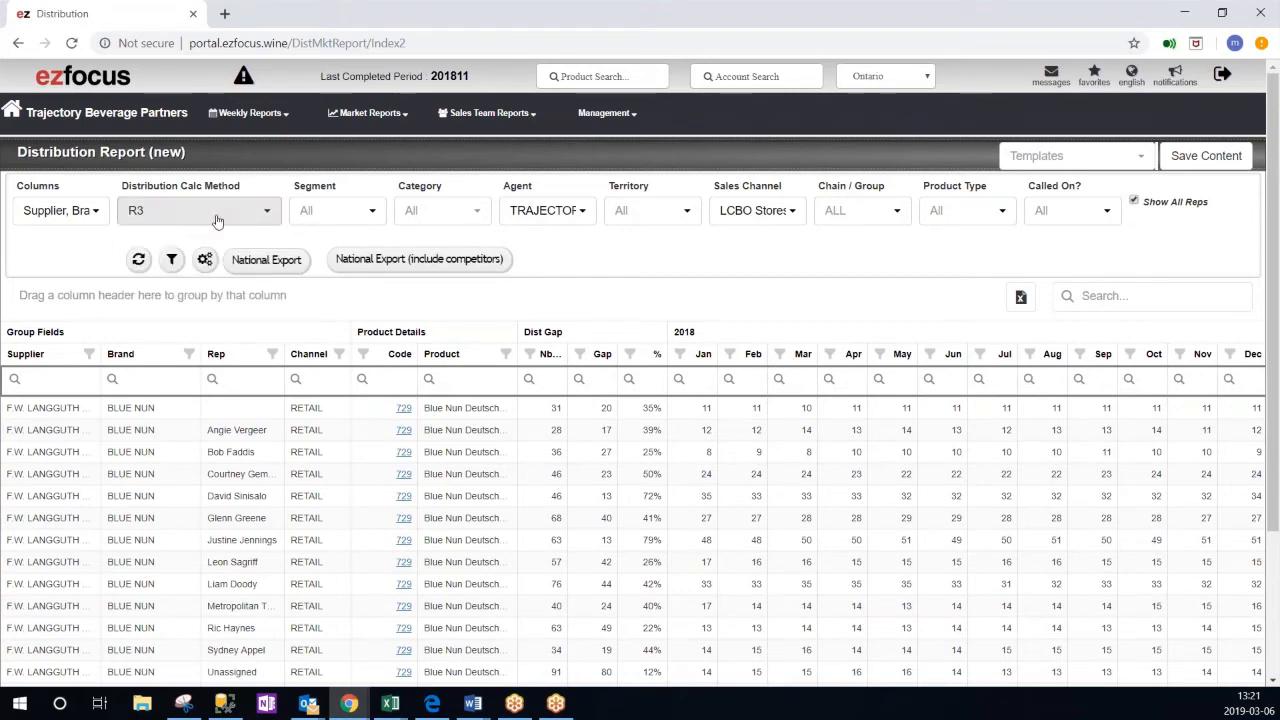
left_click(140, 260)
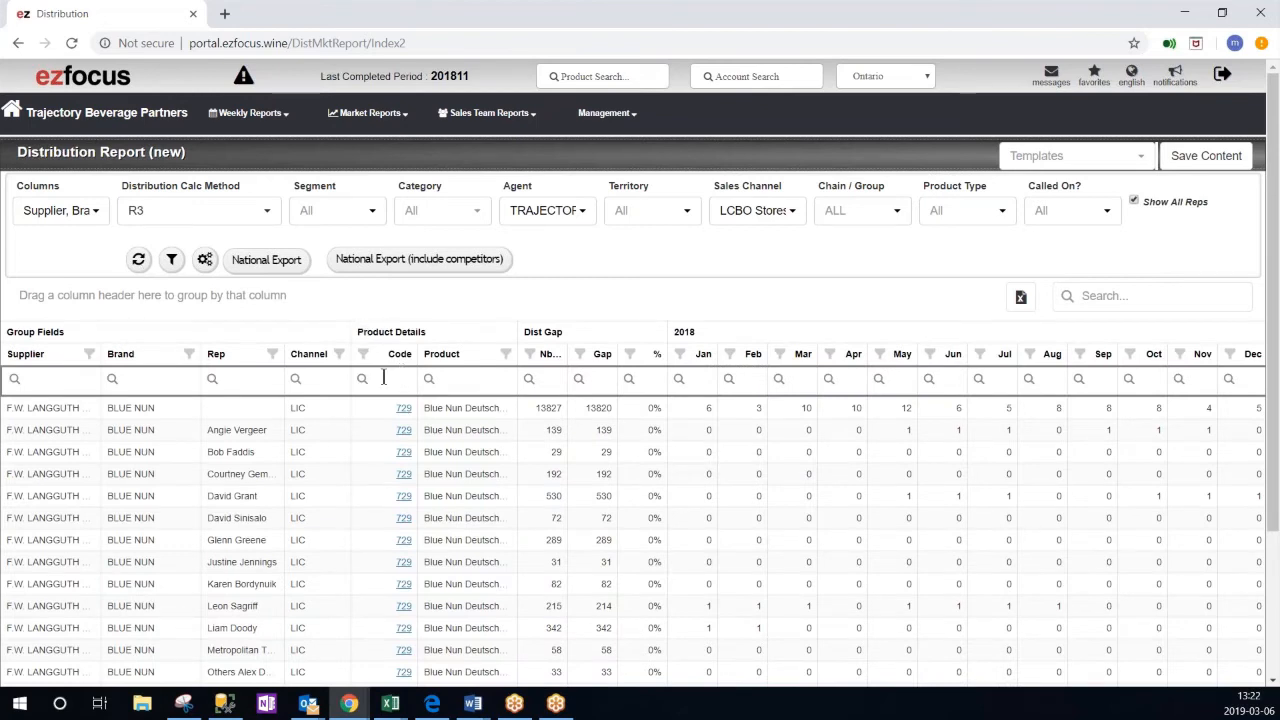
- Turn off Show All Reps and filter the Code column by 729
left_click(1134, 202)
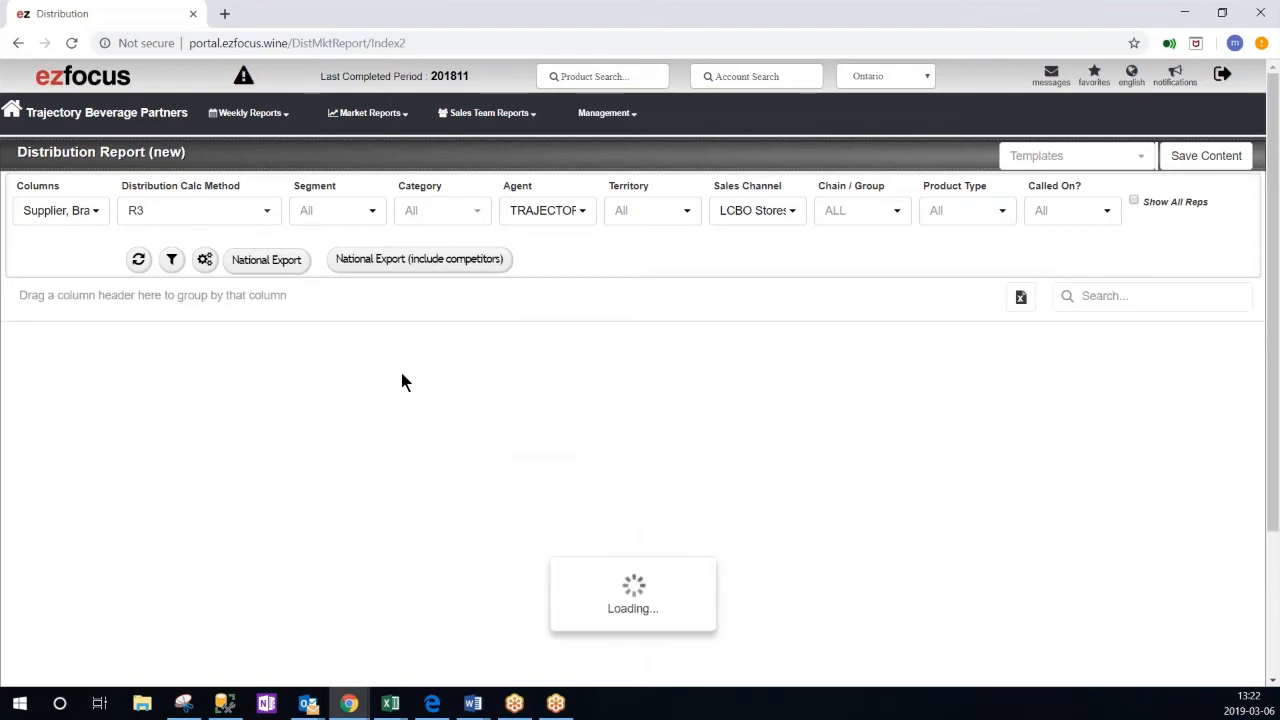
left_click(381, 375)
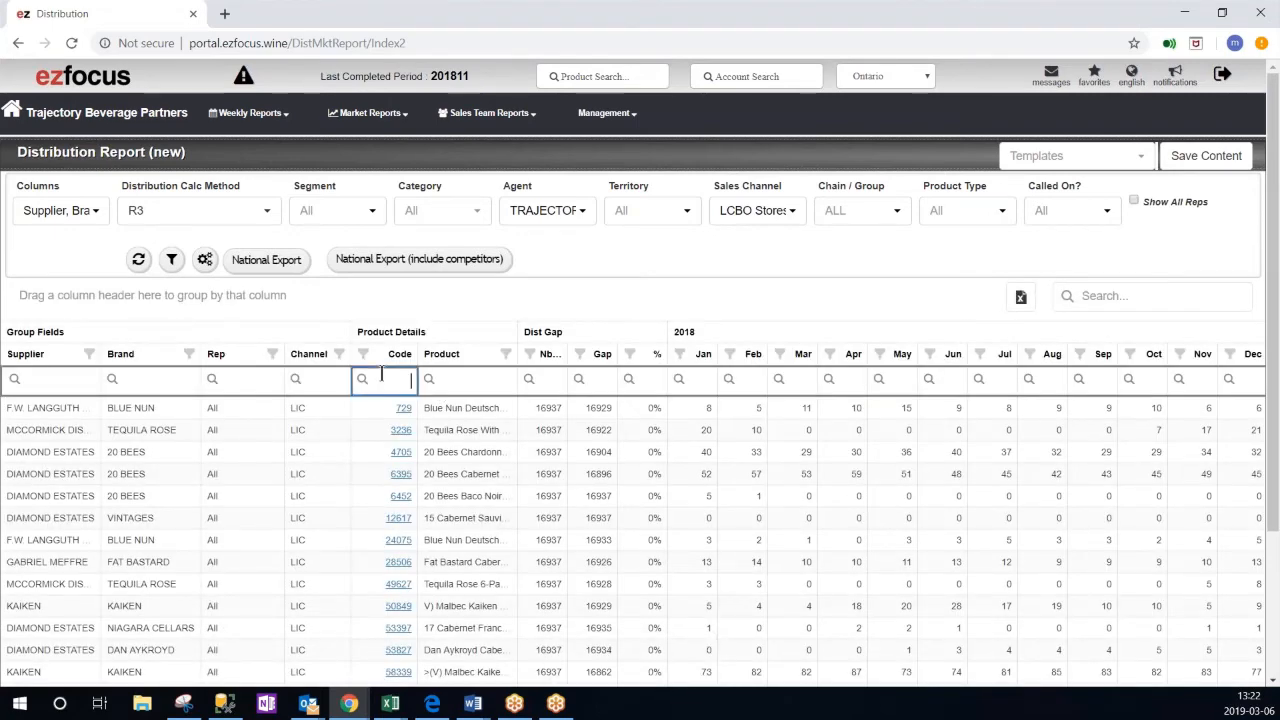
type("729")
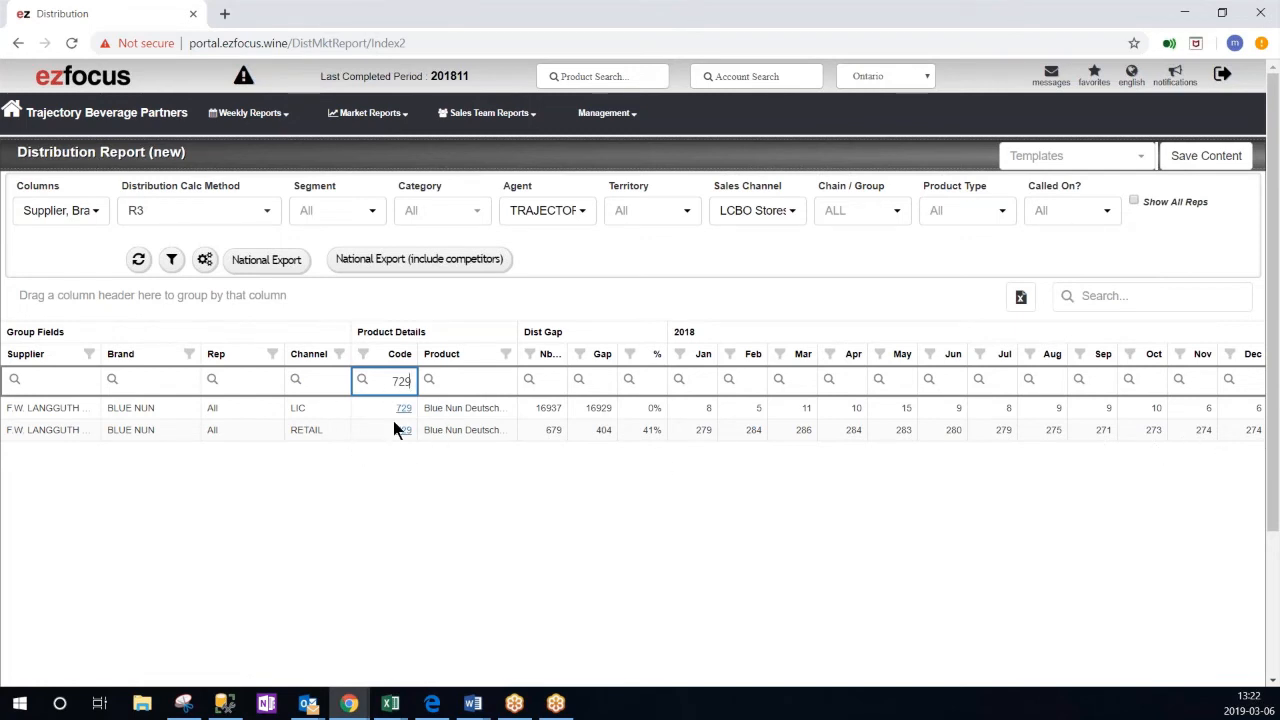
- Clear the Code column filter and turn Show All Reps back on
left_click(429, 379)
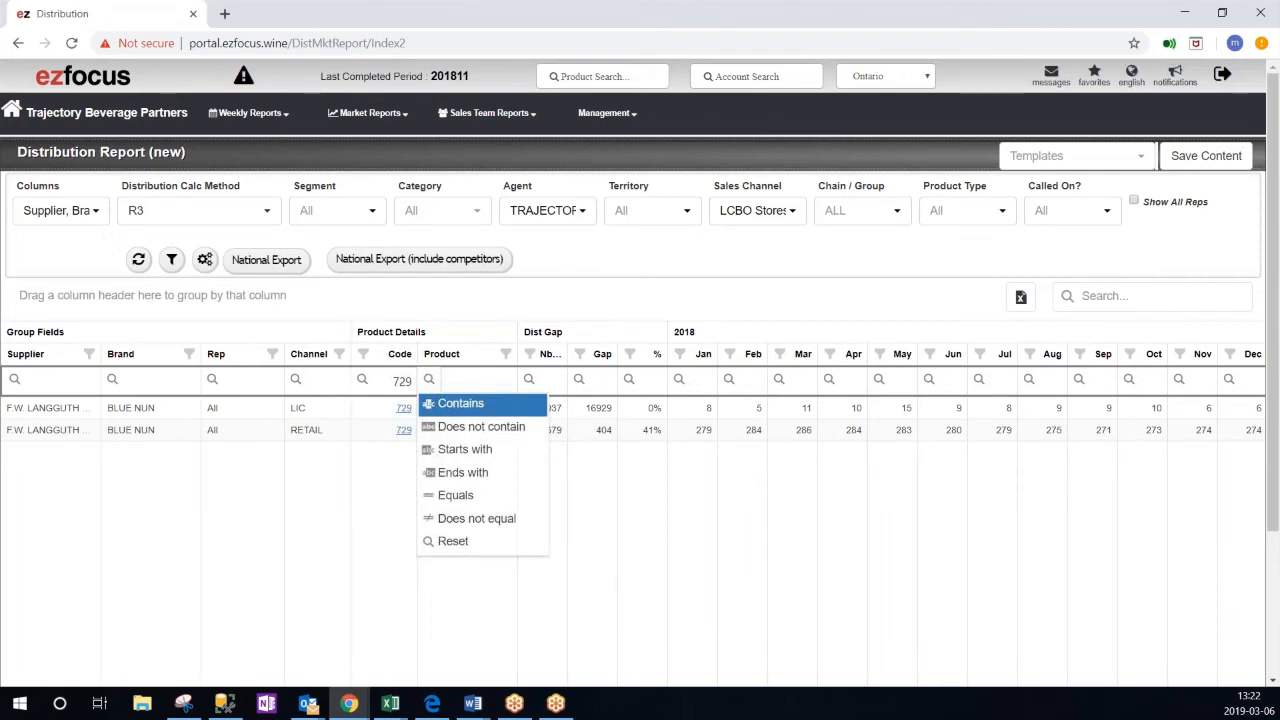
left_click(393, 380)
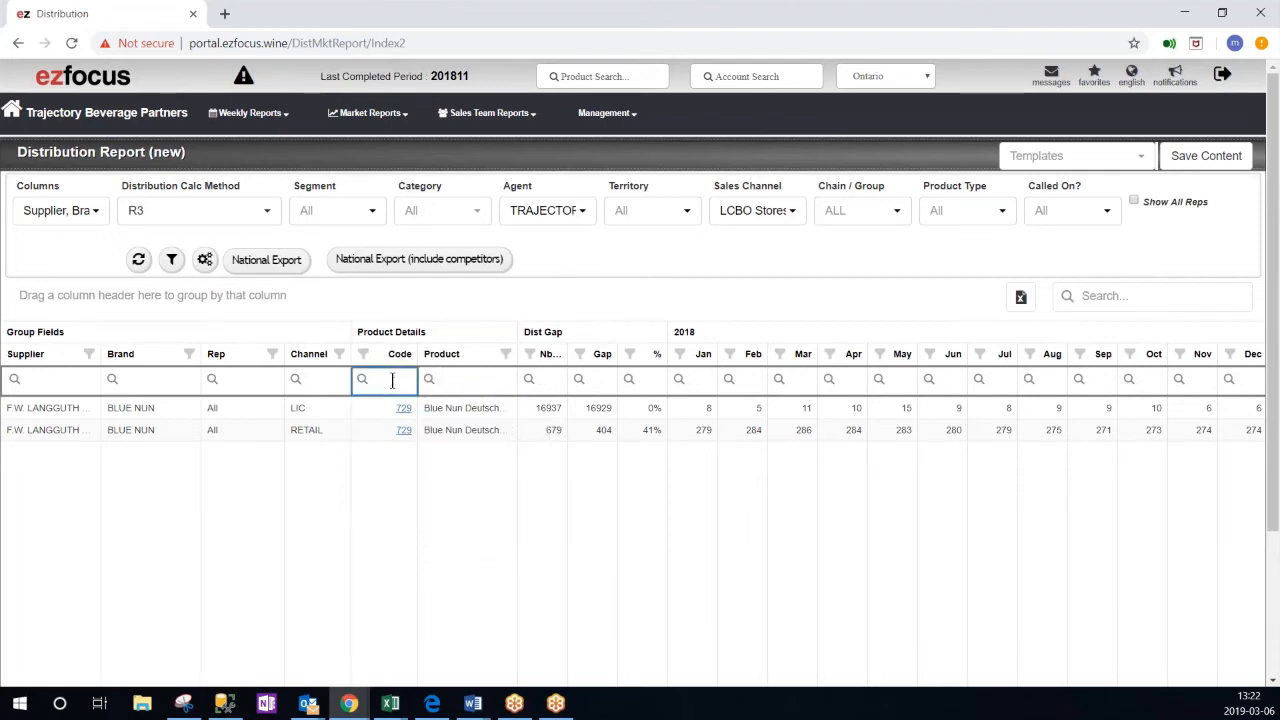
left_click(1135, 202)
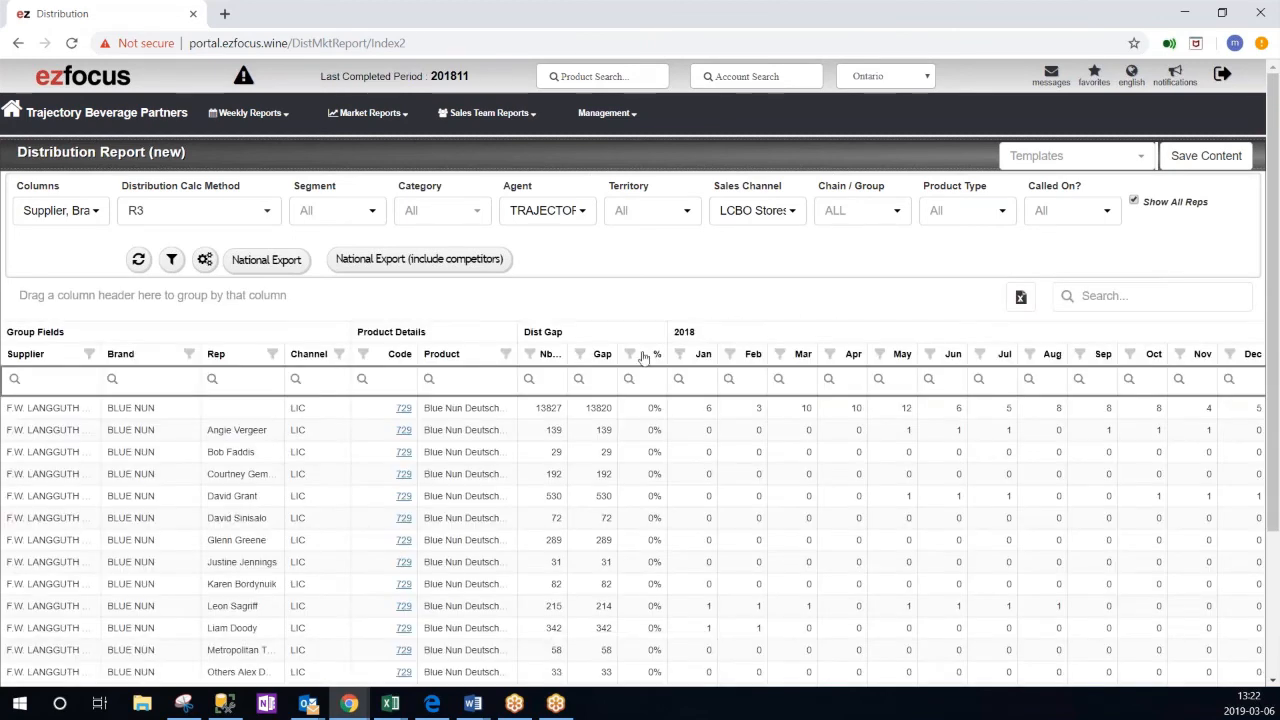
- Filter the Product column by "blue n" and review the licensee and retail rows for each rep
left_click(430, 379)
left_click(480, 376)
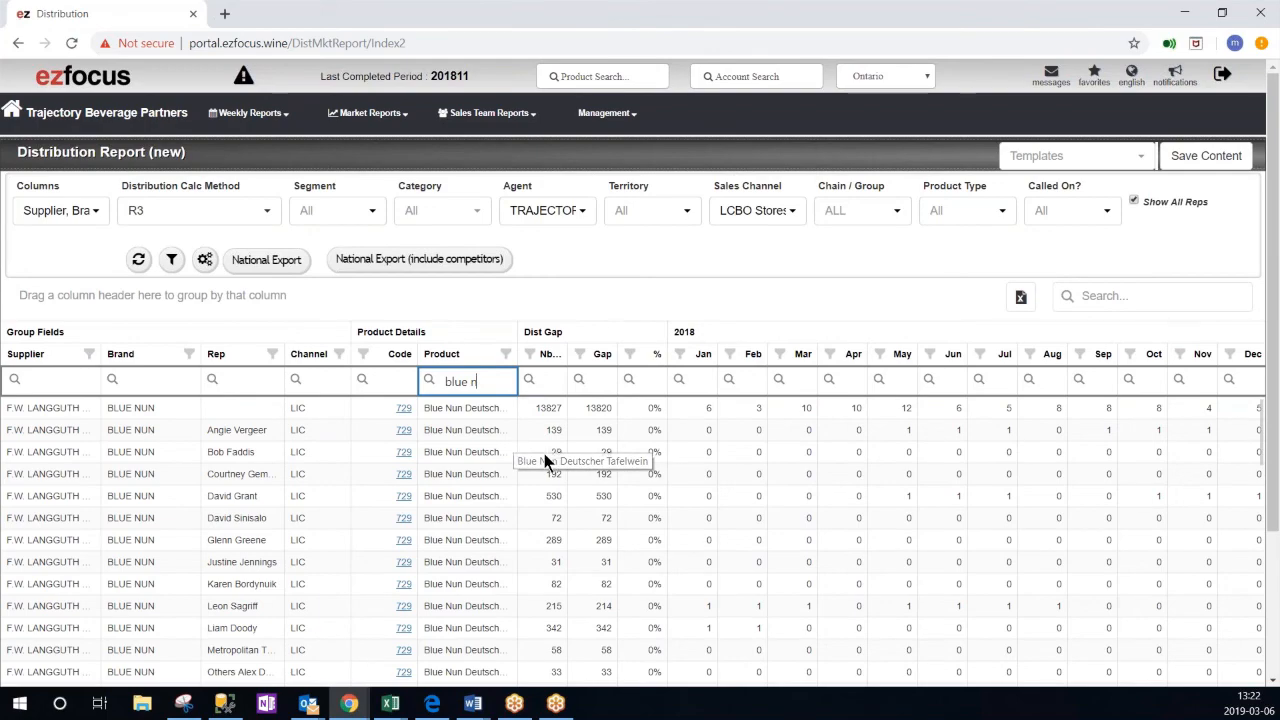
scroll(552, 450, "down", 15)
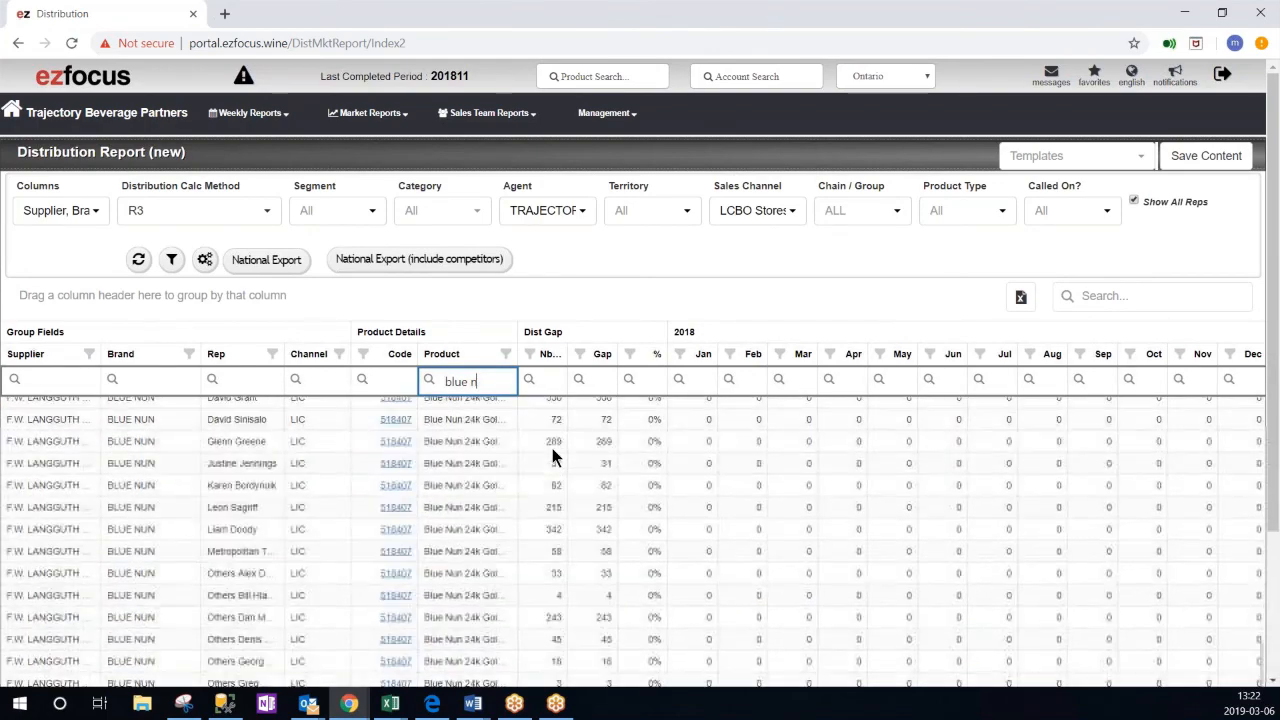
scroll(552, 450, "down", 6)
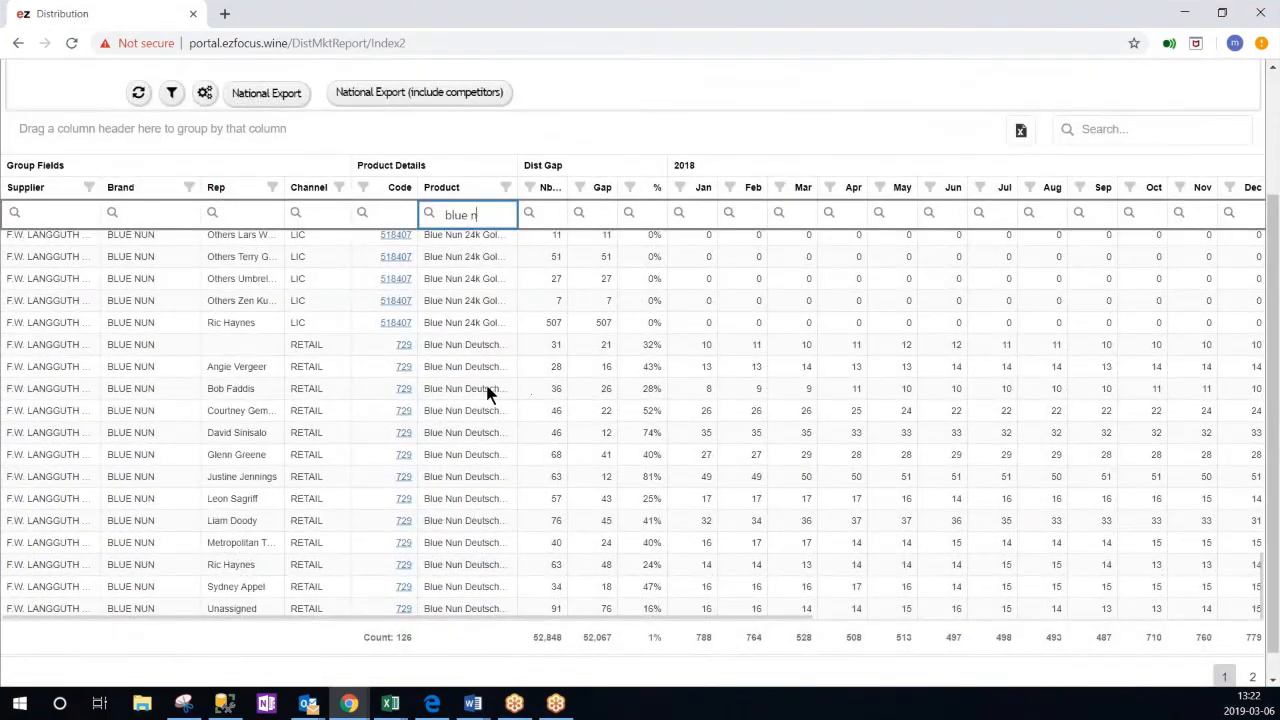
scroll(400, 465, "down", 1)
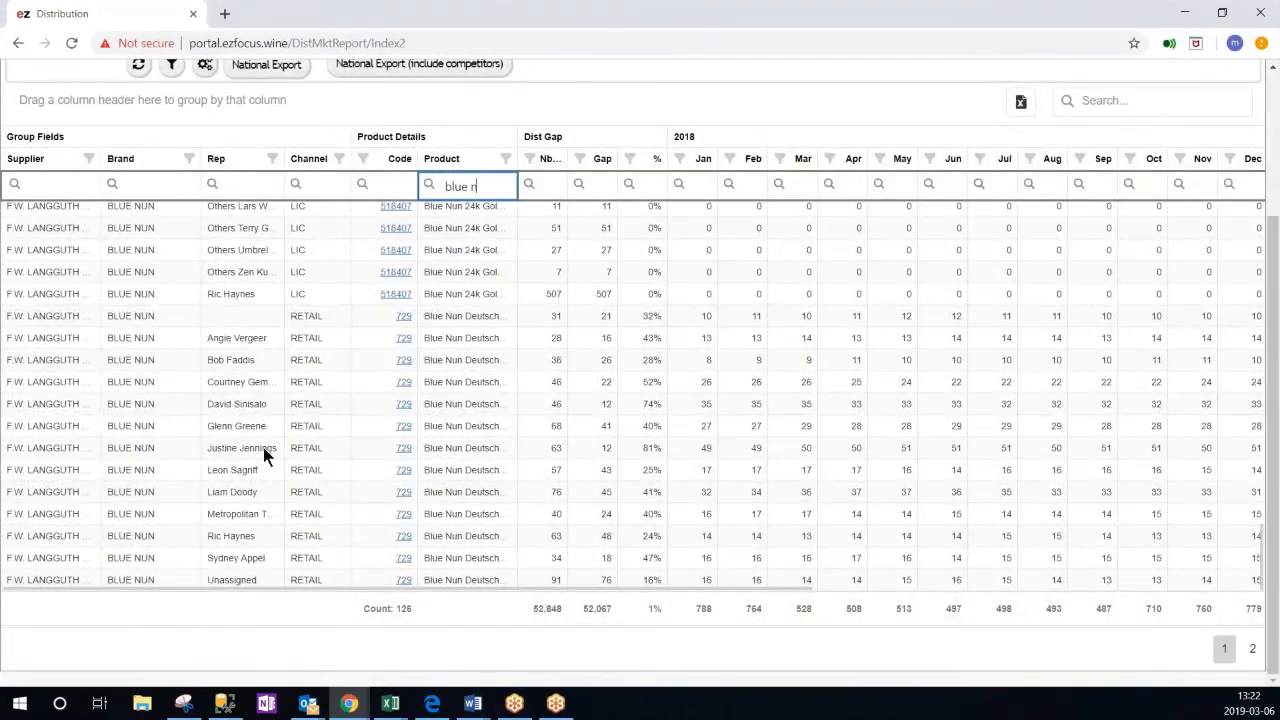
scroll(263, 447, "up", 10)
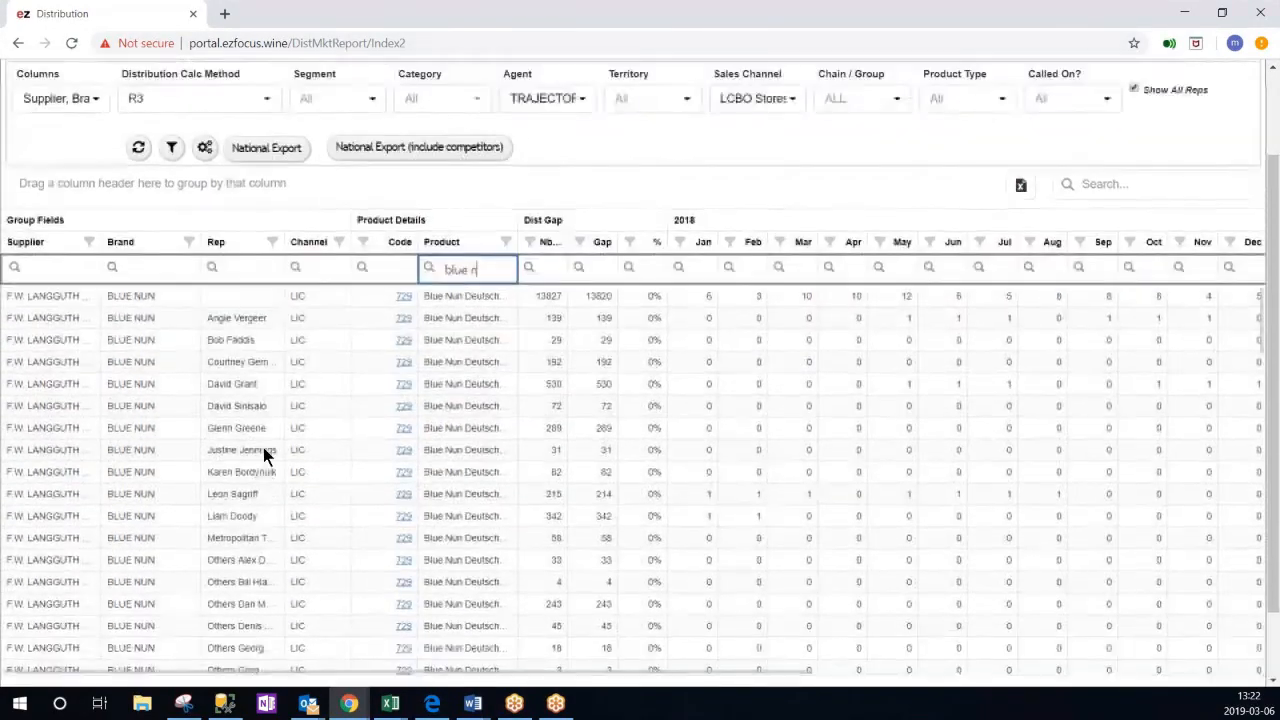
scroll(263, 447, "up", 2)
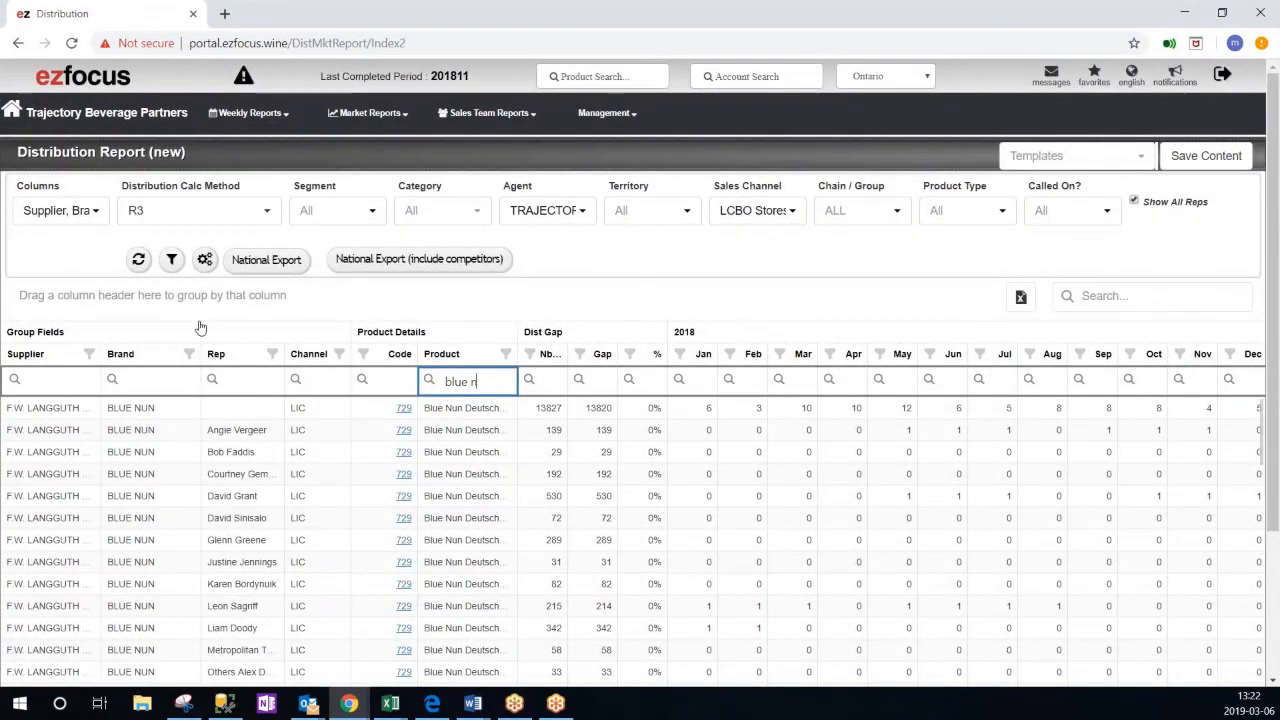